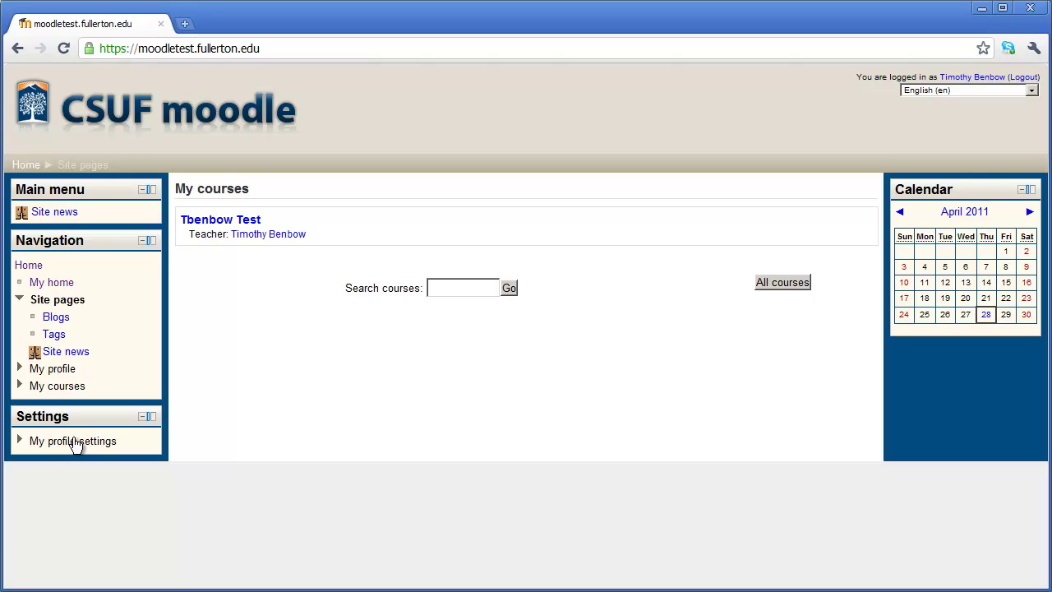
- Collapse the Site pages list in Navigation and expand My profile settings in Settings
left_click(75, 442)
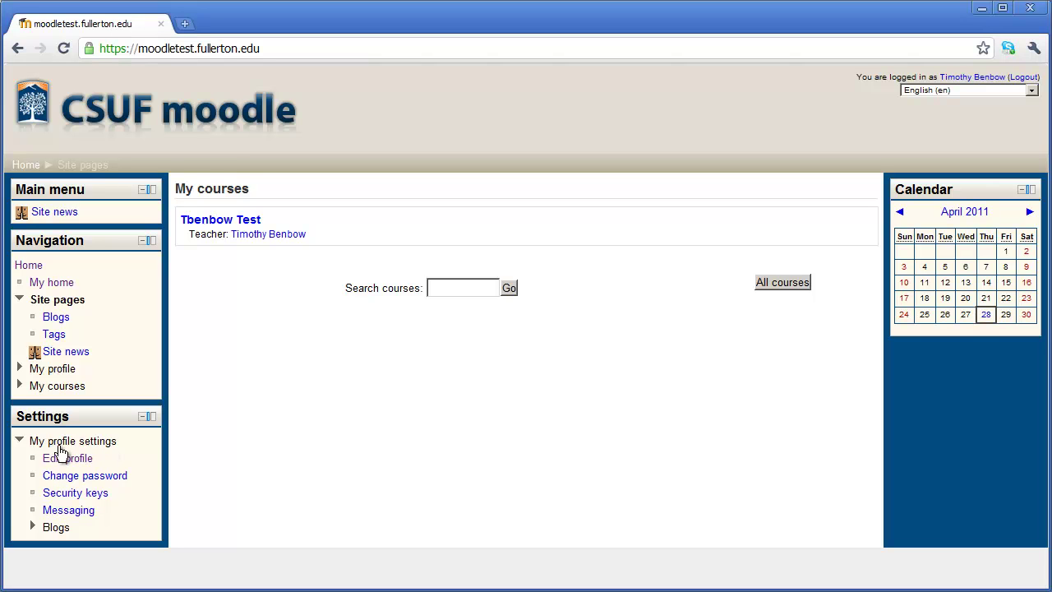
left_click(19, 444)
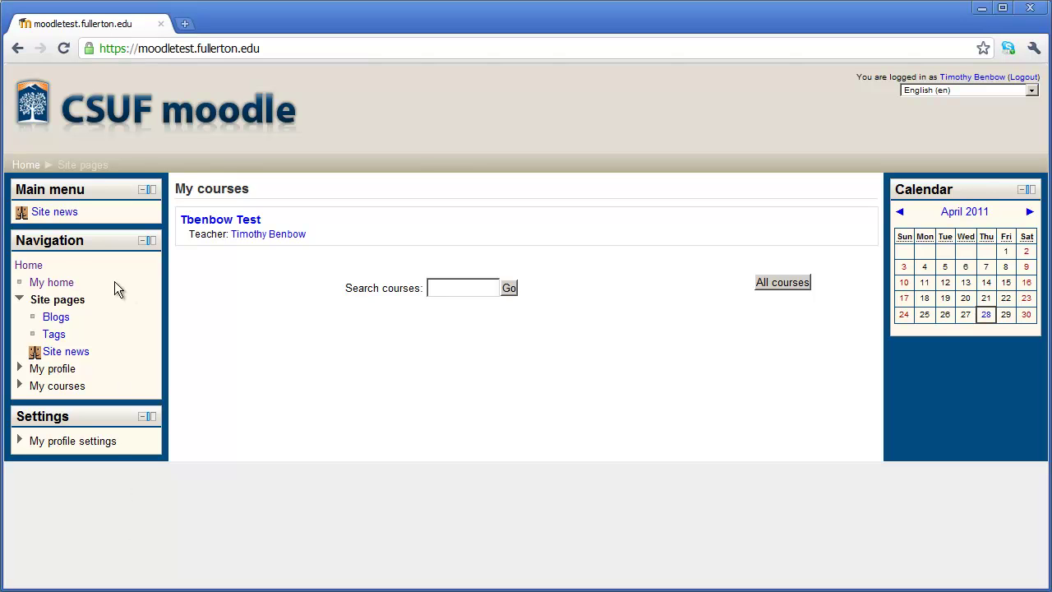
left_click(19, 301)
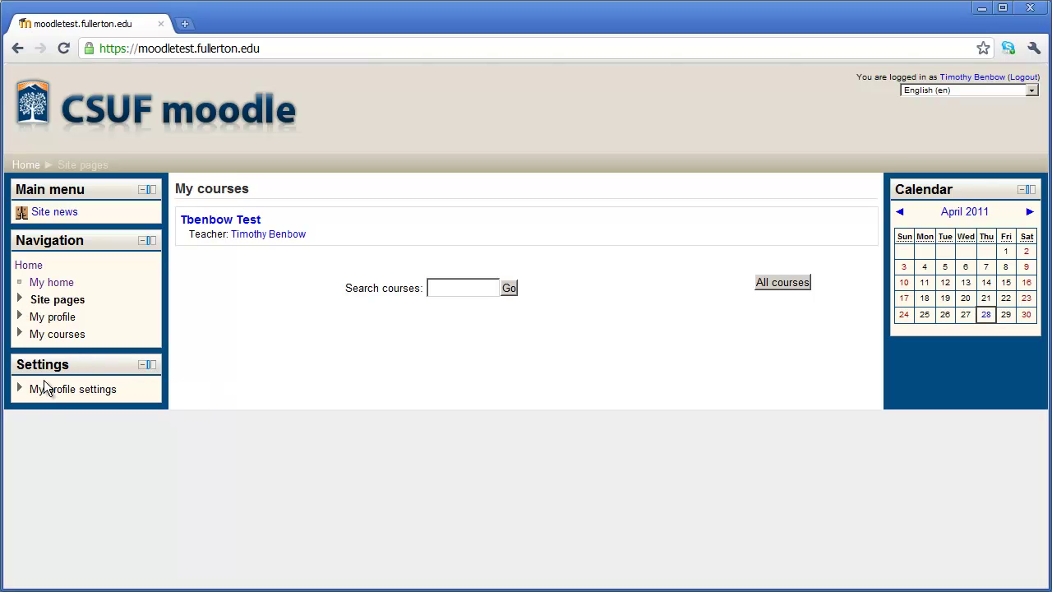
left_click(19, 390)
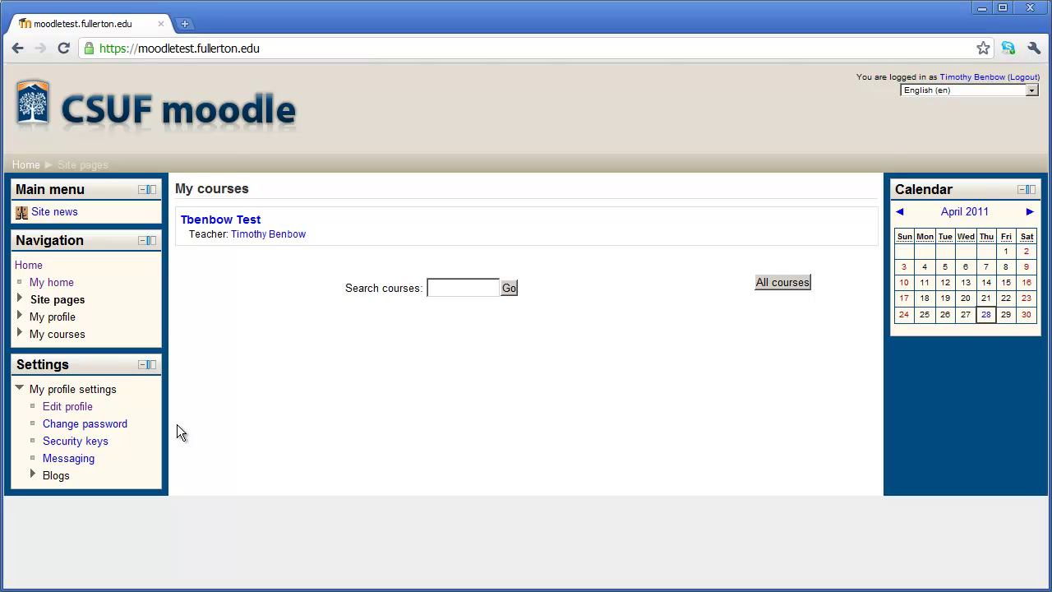
- Open Edit profile and scroll down to the city, country and empty description fields
left_click(72, 409)
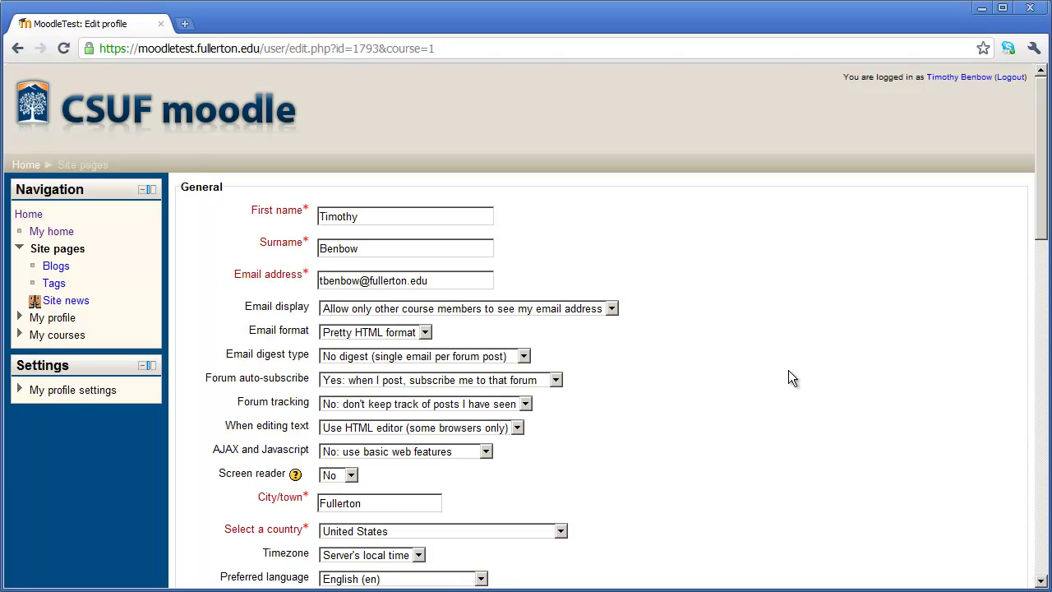
scroll(788, 370, "down", 3)
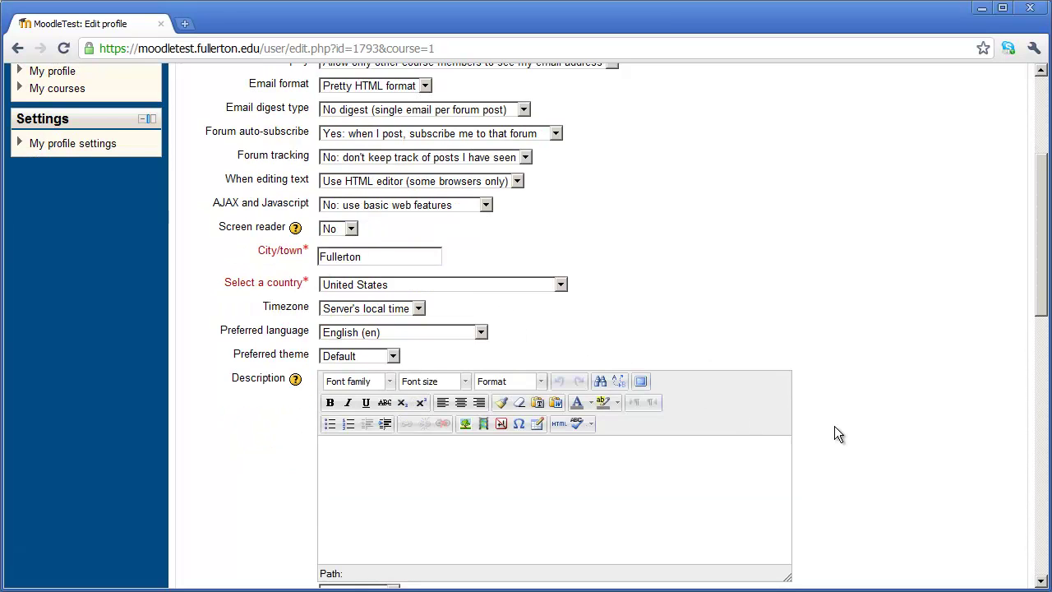
scroll(835, 426, "down", 2)
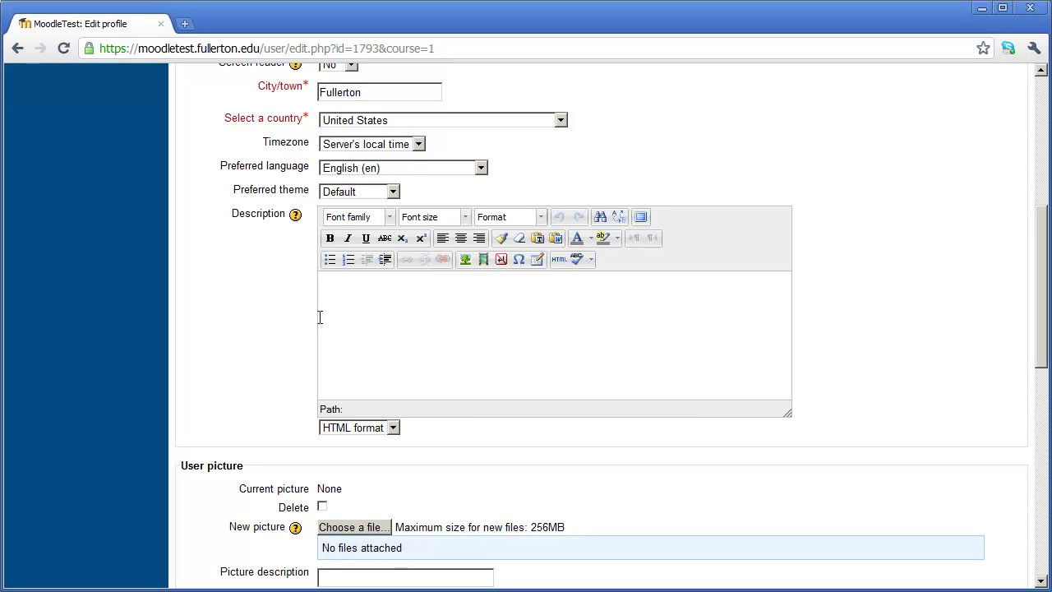
left_click(343, 298)
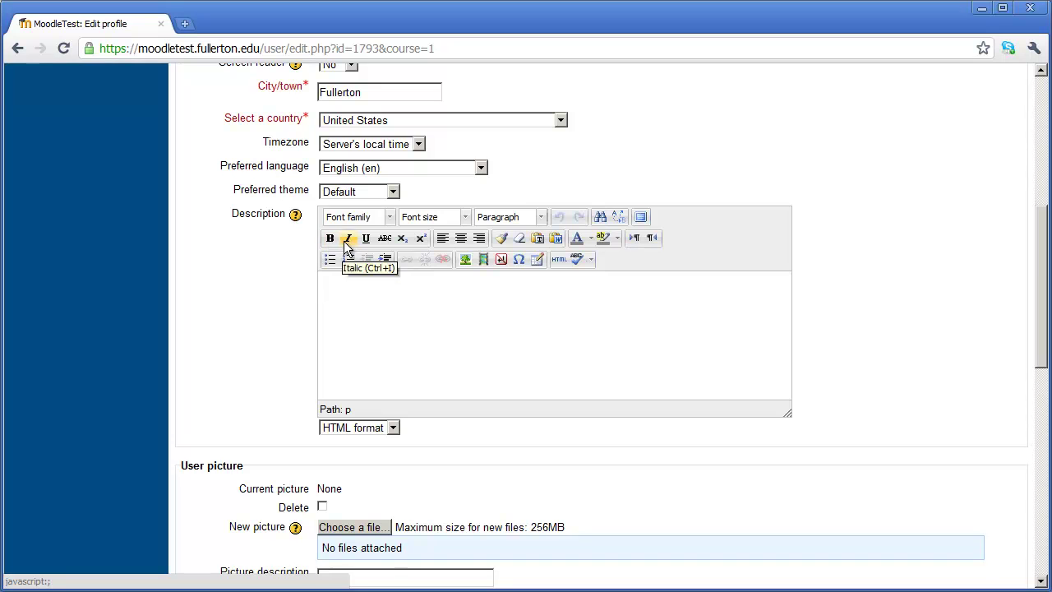
left_click(380, 367)
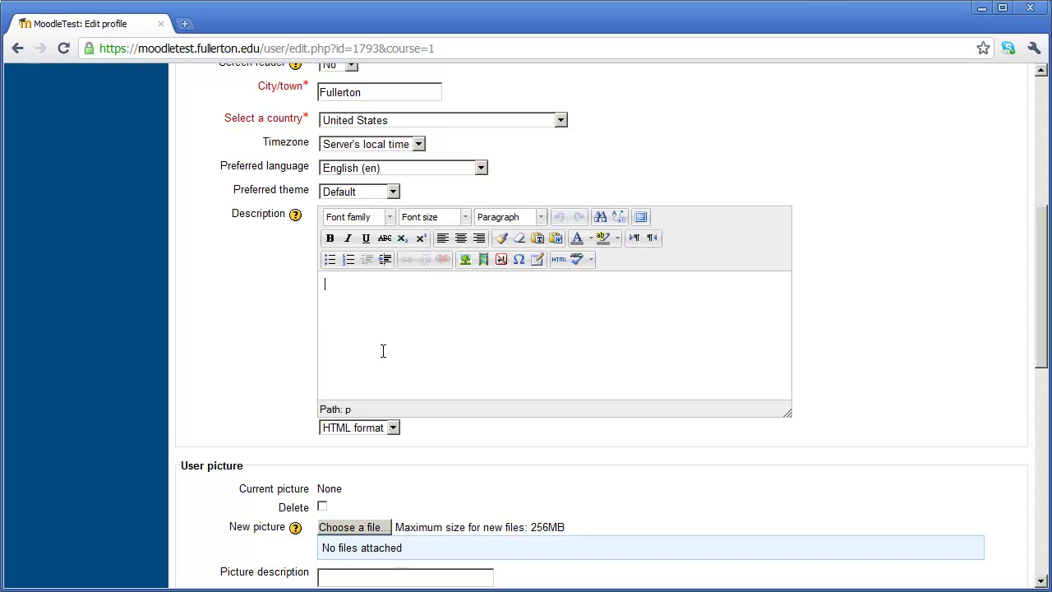
scroll(396, 344, "down", 2)
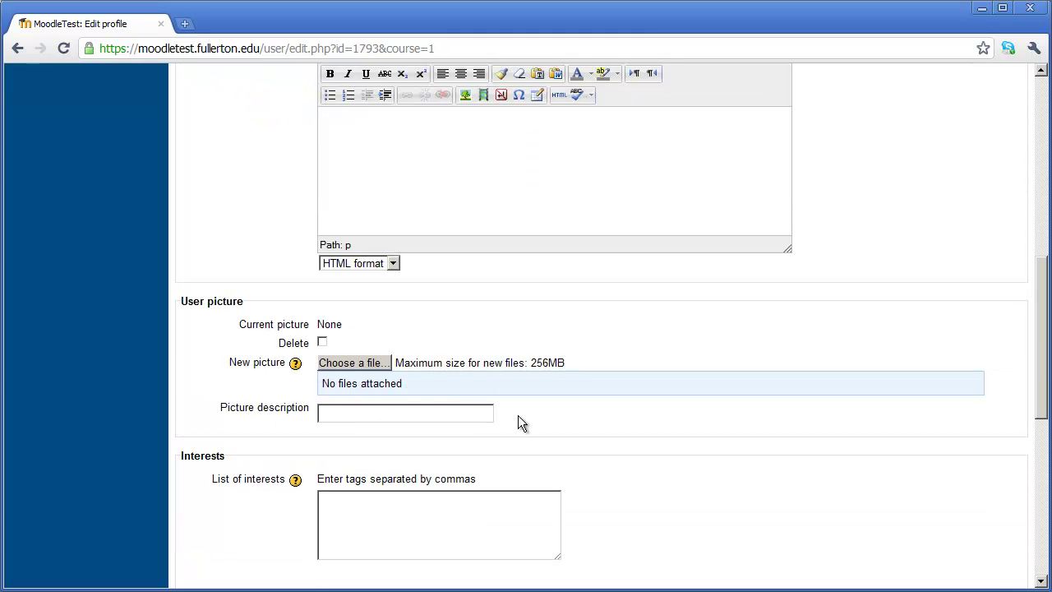
scroll(635, 418, "down", 2)
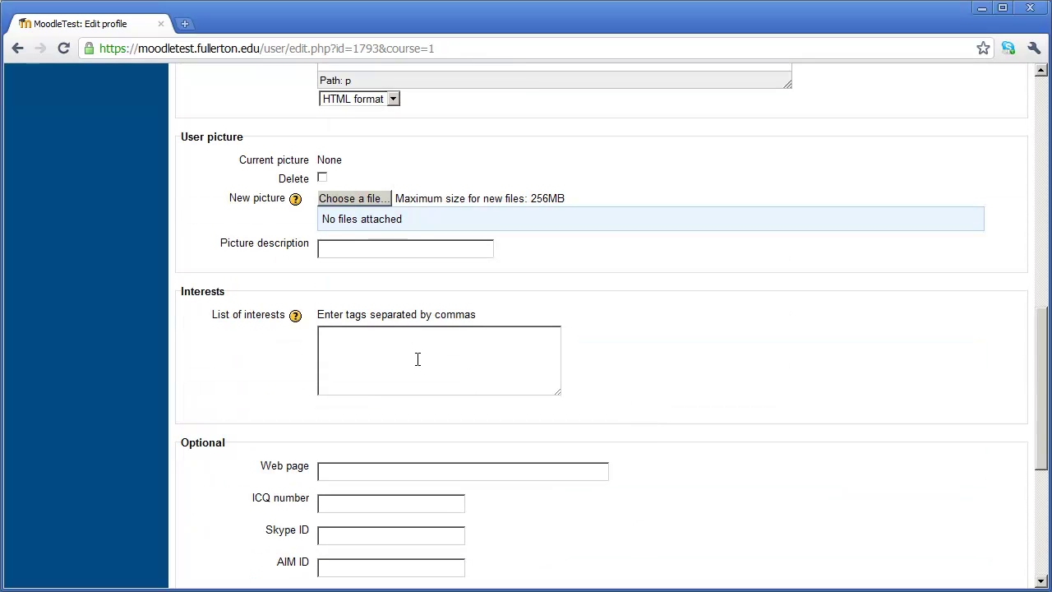
scroll(419, 361, "down", 1)
scroll(416, 365, "down", 2)
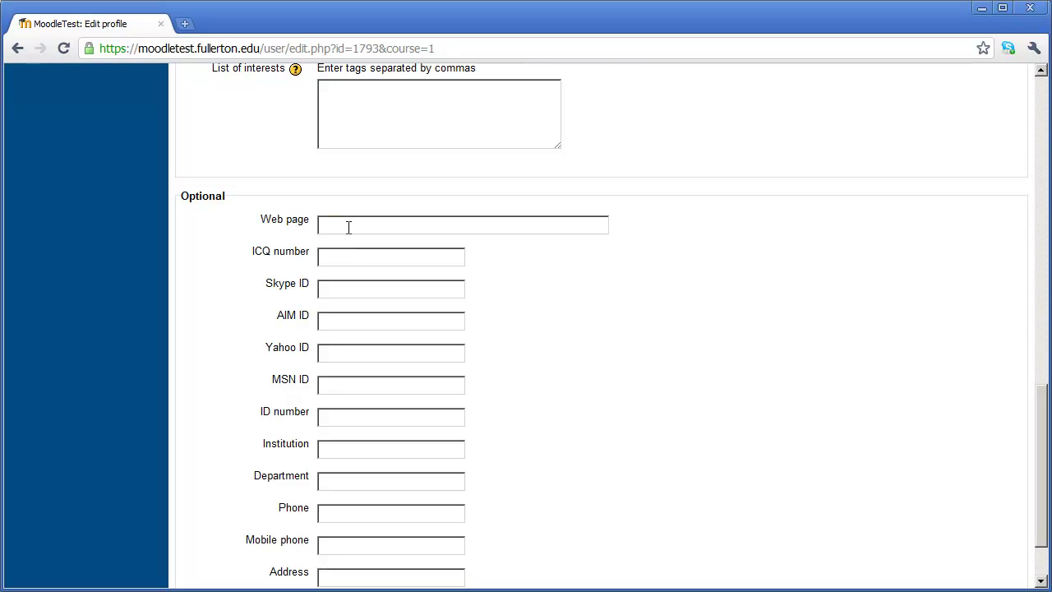
- Enter 'Cal State Fullerton' as the Institution
left_click(335, 230)
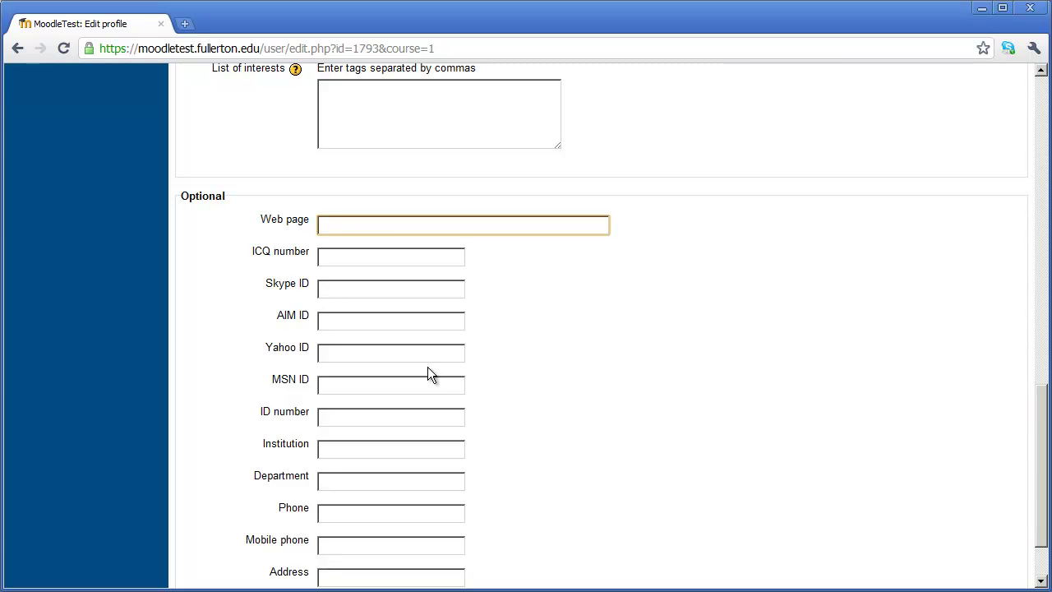
scroll(549, 370, "down", 1)
left_click(324, 360)
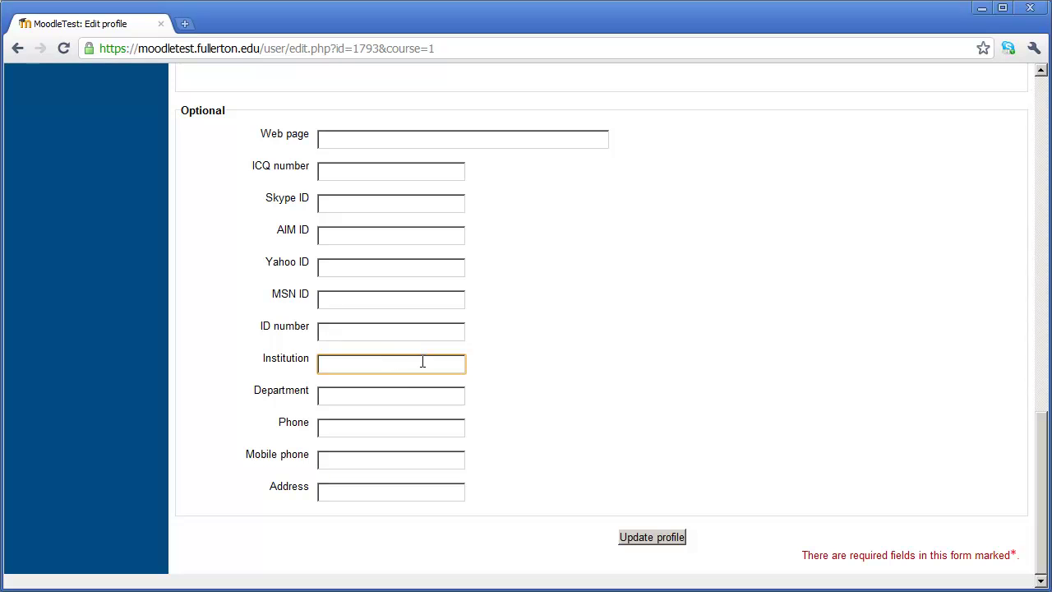
type("Cal")
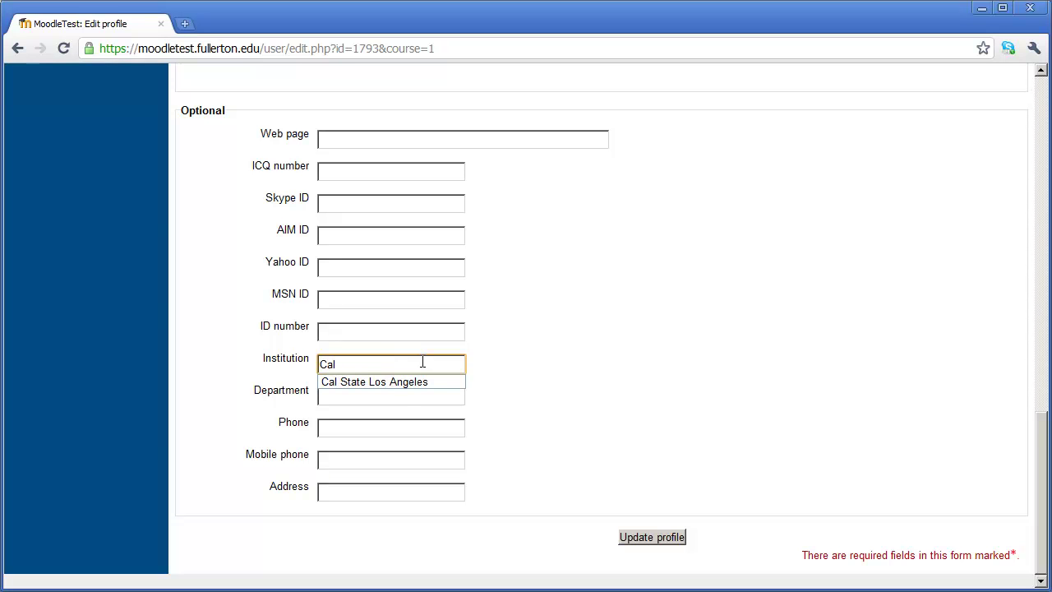
type(" State Fullerton")
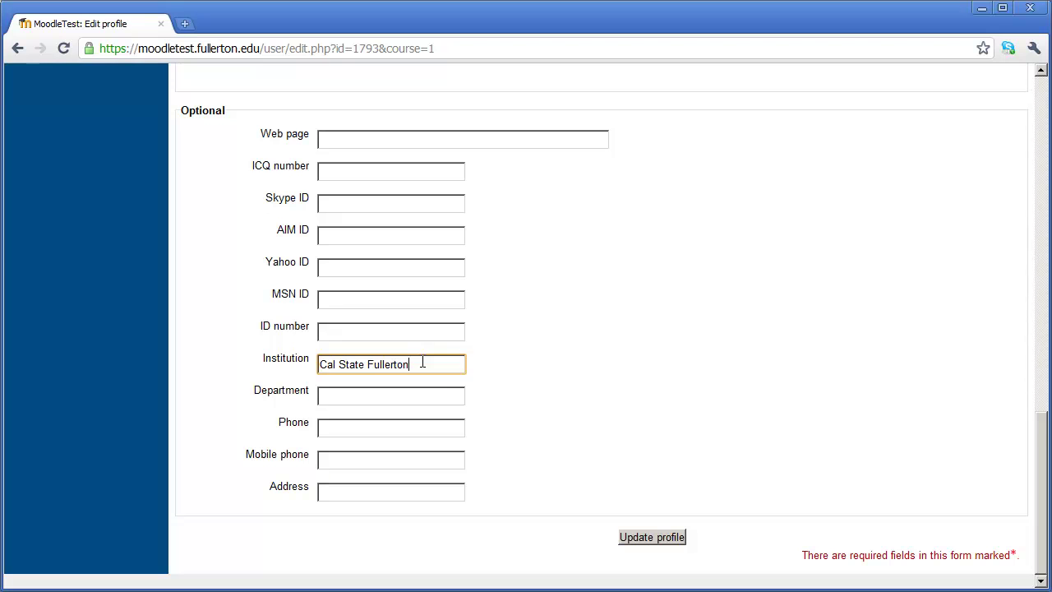
- Set the Department to 'Campus Information Technology', correcting the typo
key("Tab")
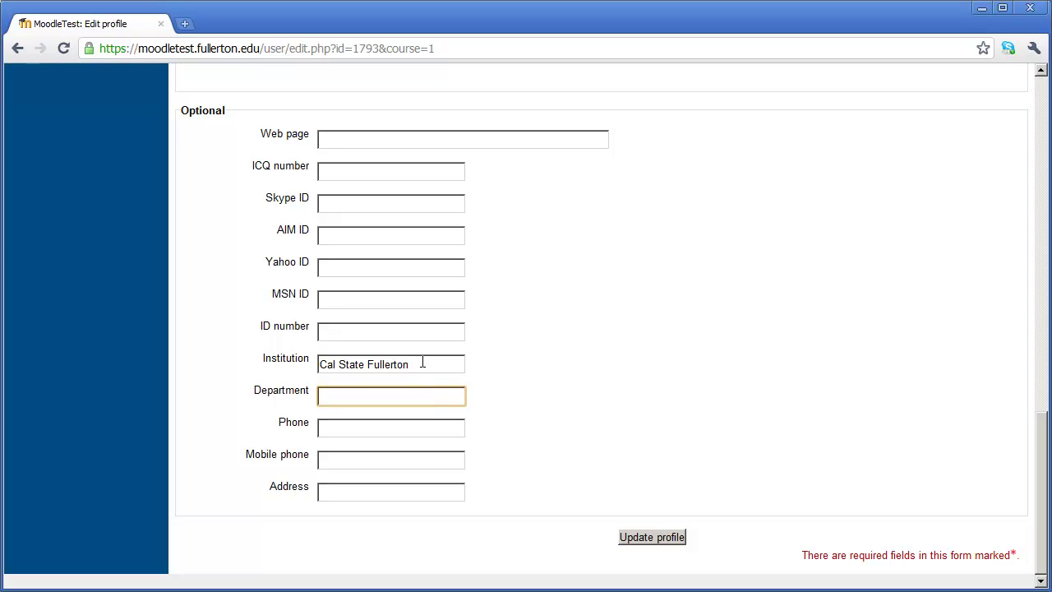
type("Campus Information Te")
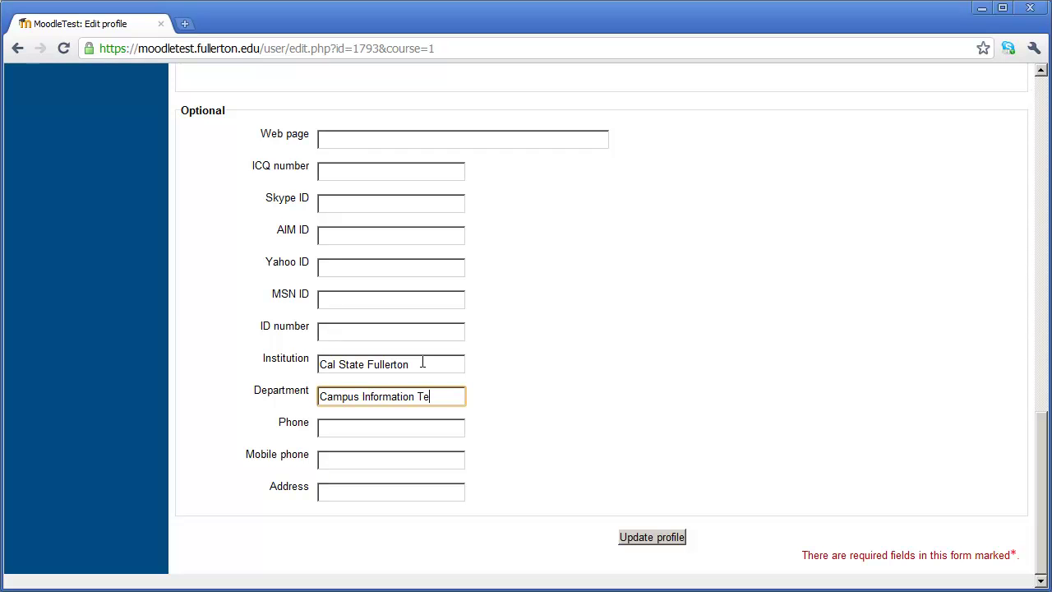
type("chnolgy")
key("BackSpace")
key("BackSpace")
type("ogy")
- Fill in the office phone number, leaving Mobile phone empty, and review the form
key("Tab")
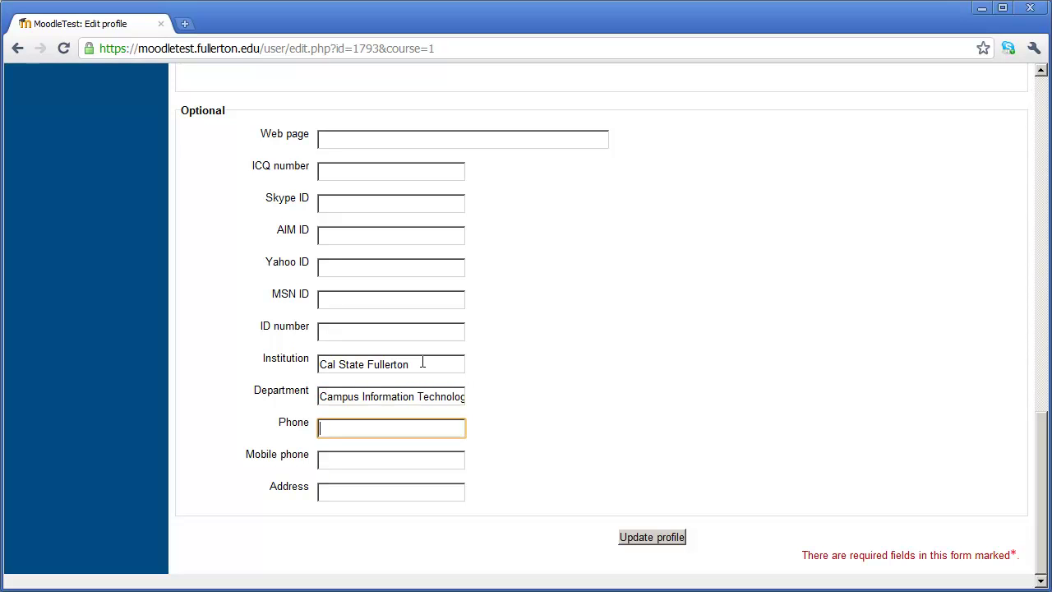
key("Tab")
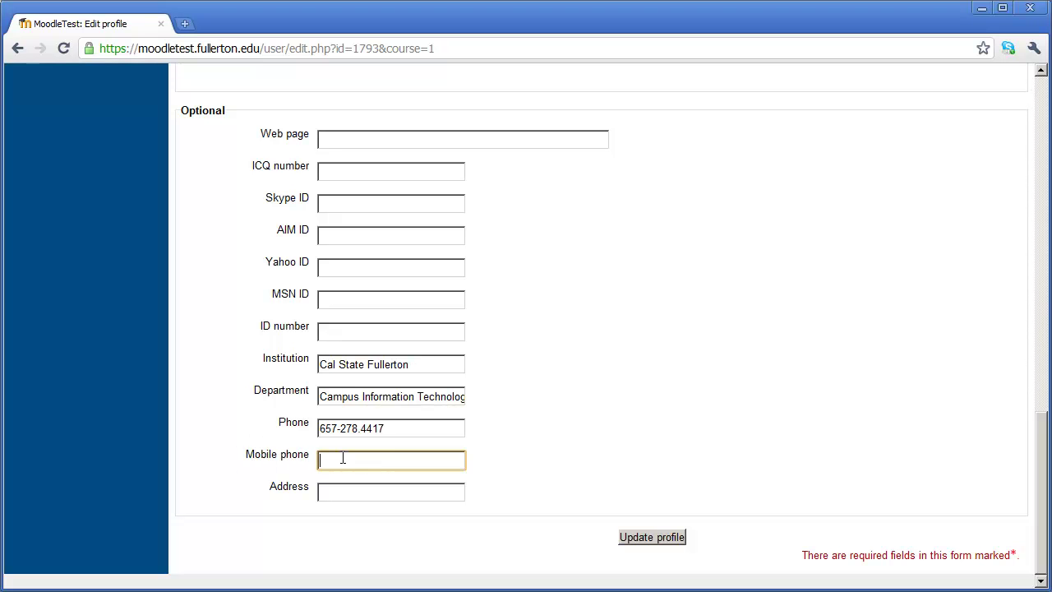
scroll(499, 477, "up", 7)
scroll(499, 477, "up", 6)
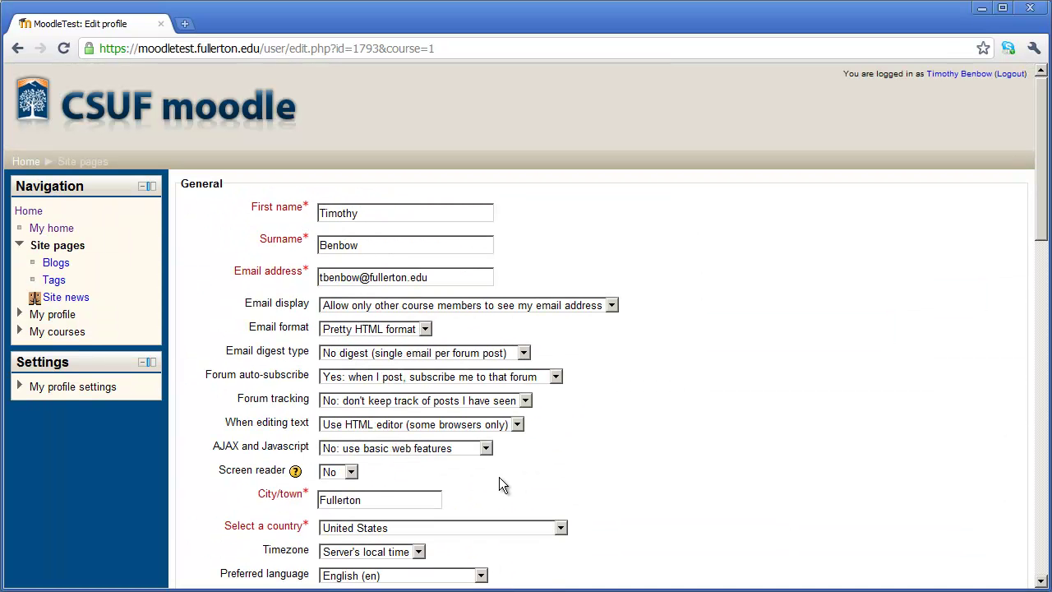
scroll(530, 559, "down", 4)
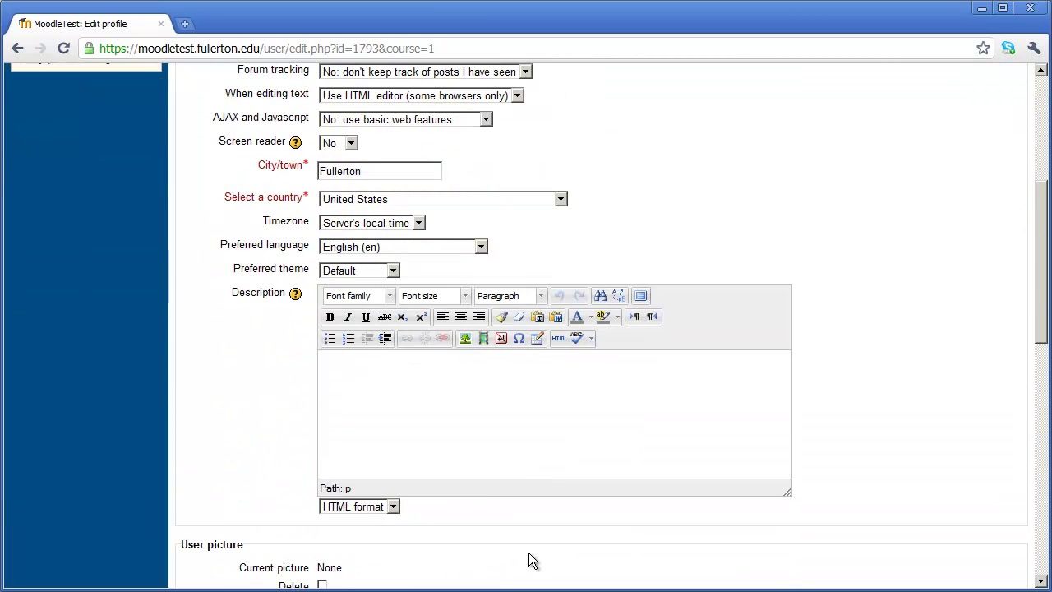
scroll(528, 553, "down", 9)
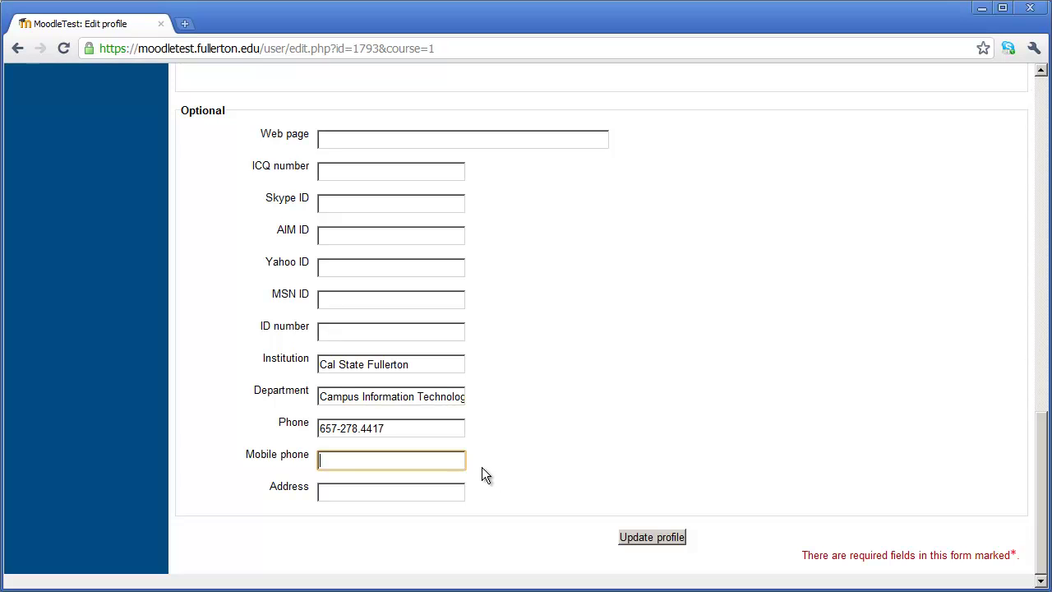
- Save the profile changes with Update profile
left_click(664, 536)
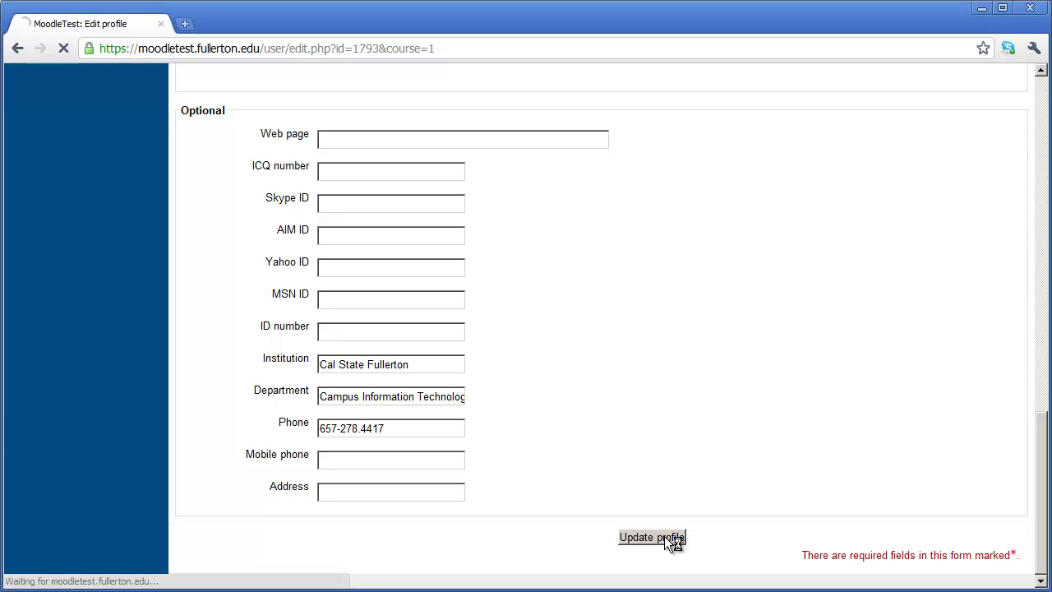